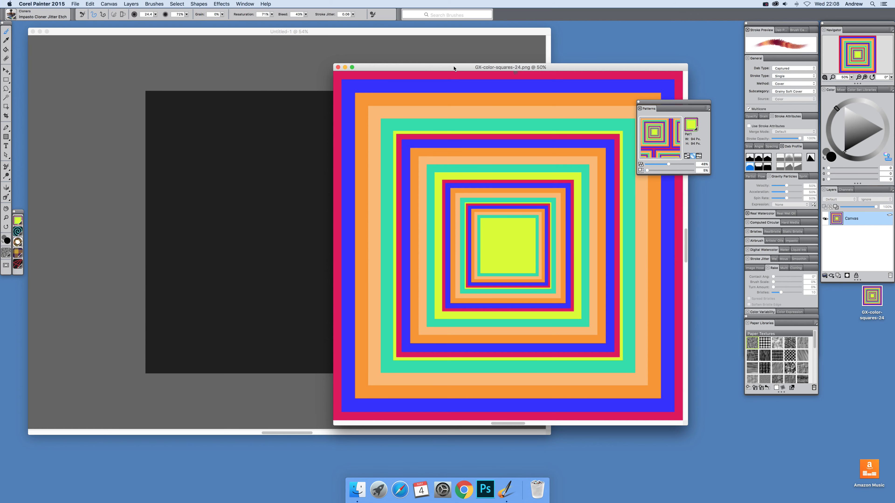
Step: Move the GX-color-squares-24.png window so it sits over the Untitled-1 canvas
drag(454, 69, 430, 72)
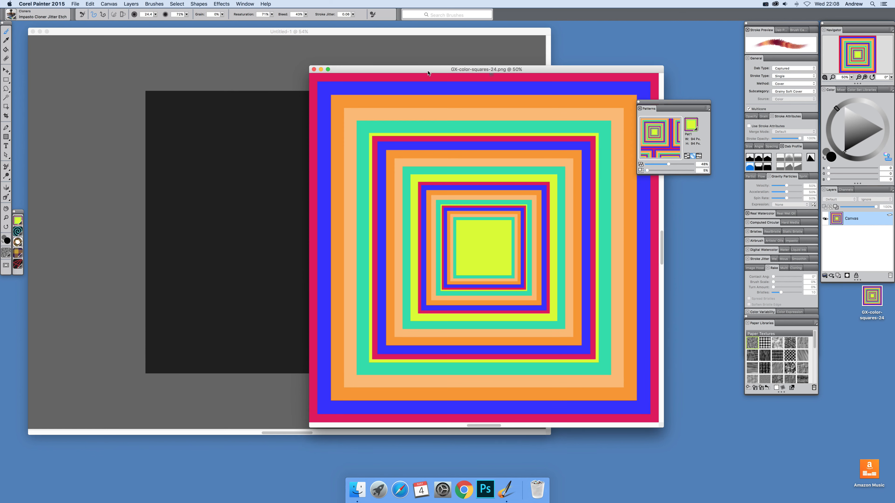
drag(432, 71, 418, 70)
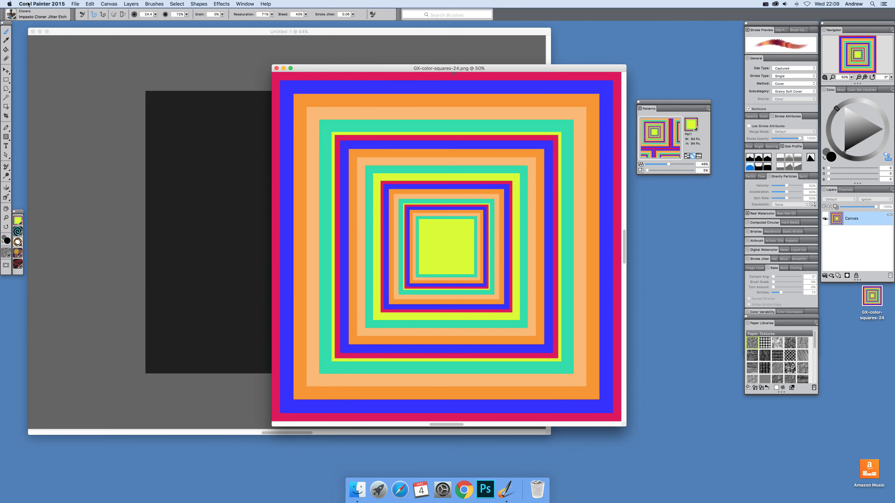
click(73, 3)
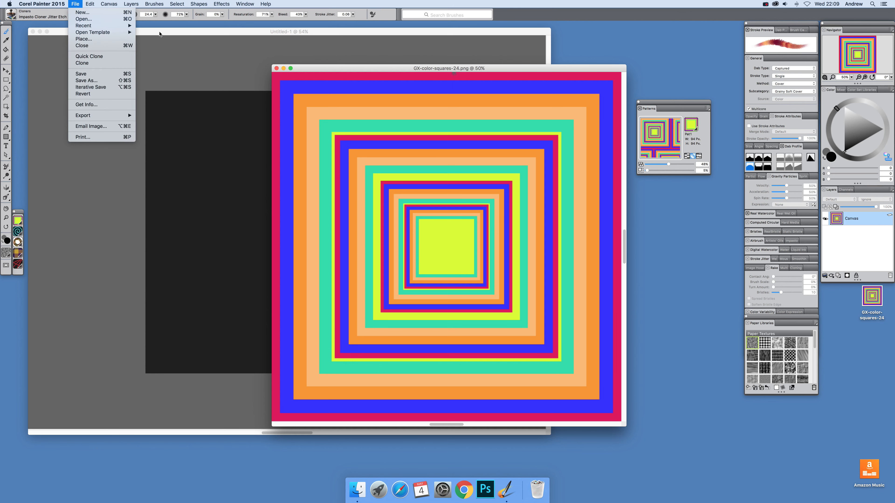
click(476, 87)
drag(387, 69, 344, 68)
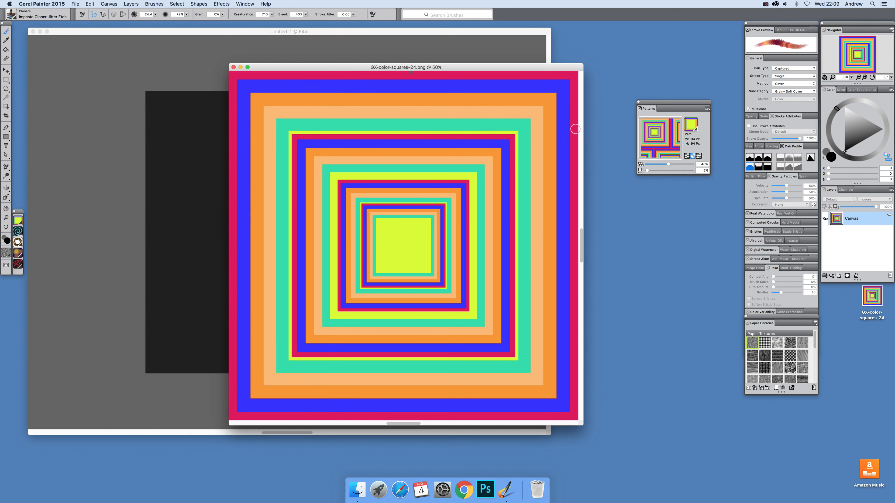
Step: Check where the Patterns panel is listed among the media control panels and place the panel beside the squares image
drag(649, 103, 480, 126)
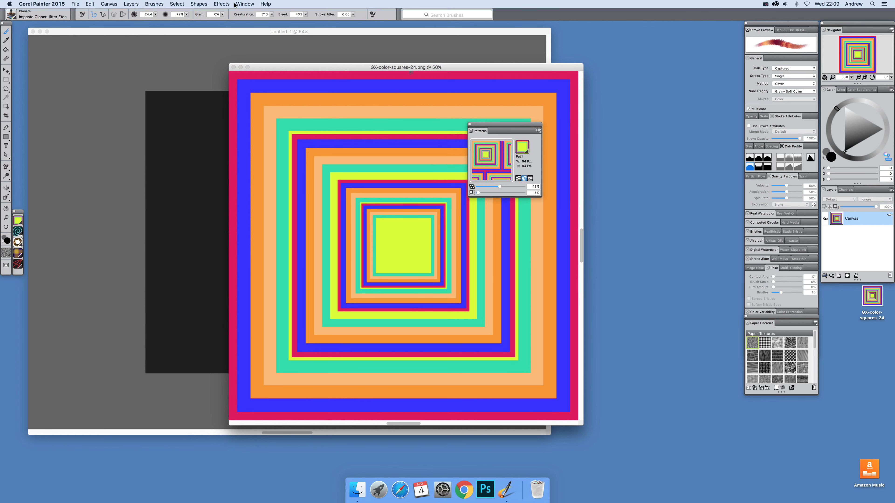
click(247, 3)
mouse_move(284, 163)
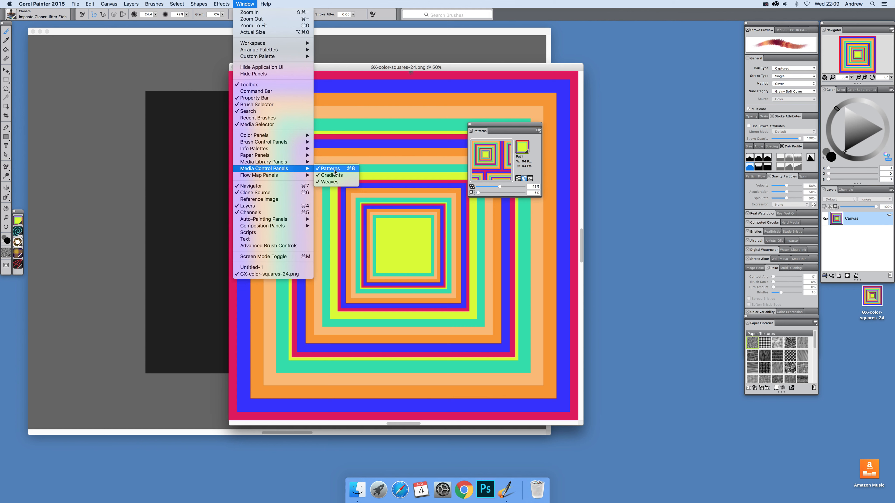
click(609, 129)
drag(505, 129, 574, 132)
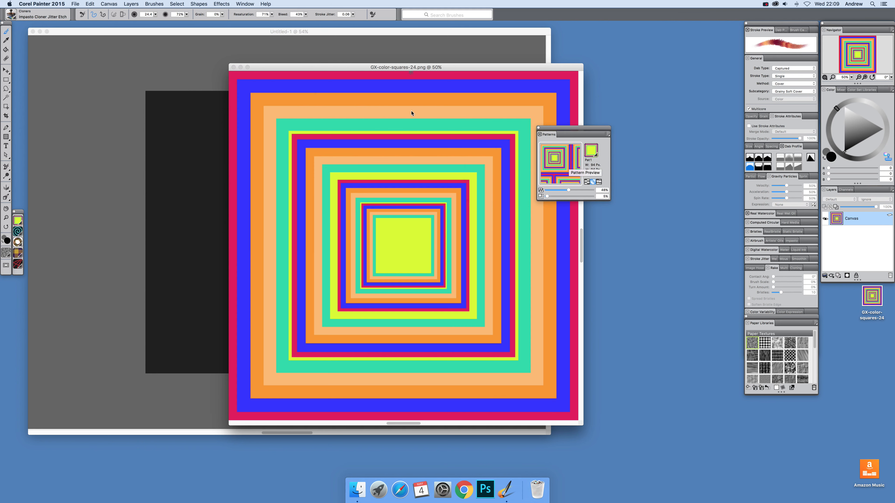
Step: Capture the squares image as a rectangular tile pattern named p1 with 0% bias
click(606, 135)
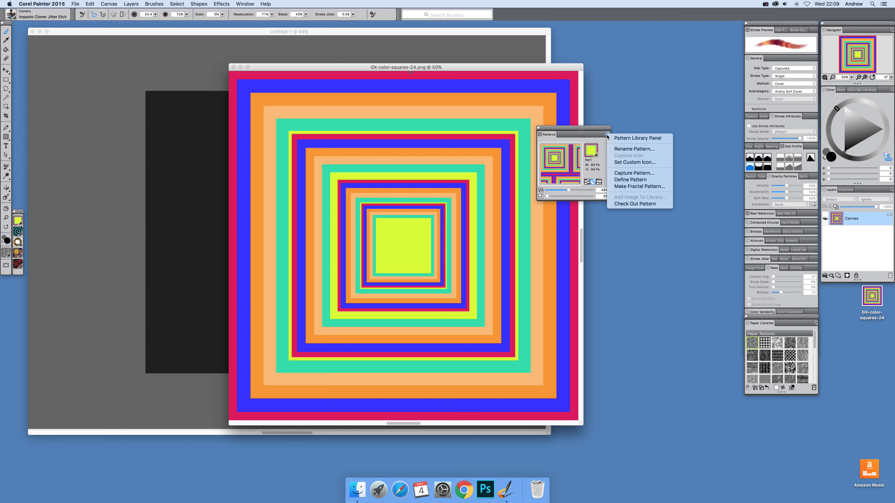
click(633, 176)
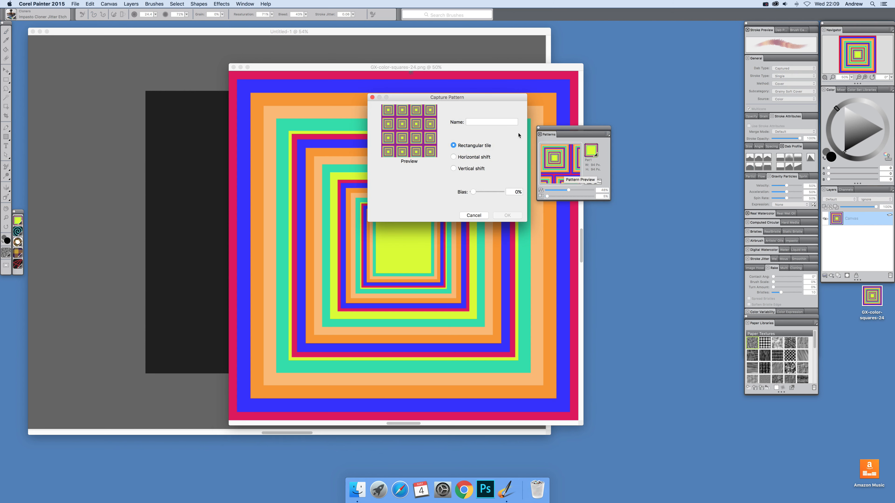
click(475, 122)
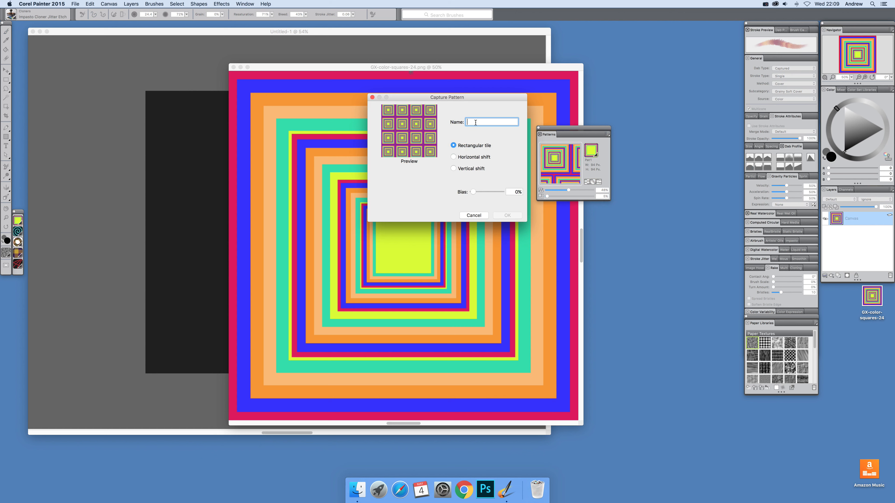
text(p1)
click(508, 216)
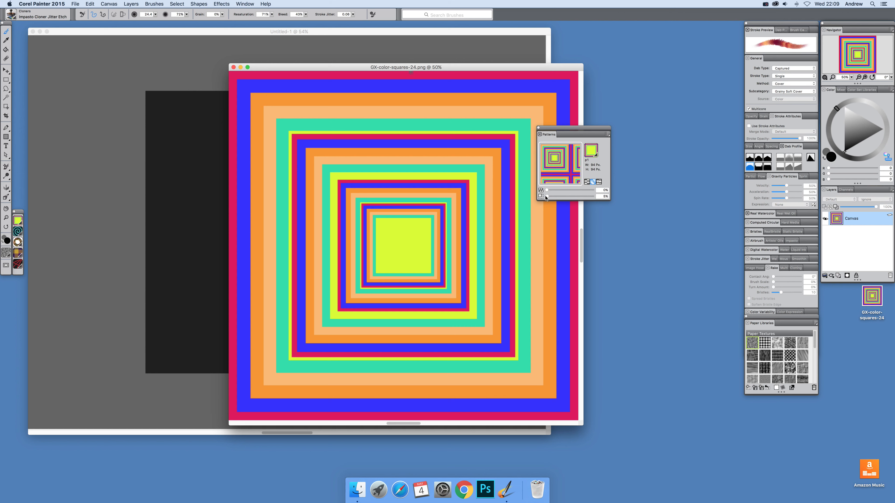
Step: Set the p1 pattern scale to 10% and bring the Untitled-1 canvas to the front, keeping the Patterns panel over it
click(603, 196)
key(Return)
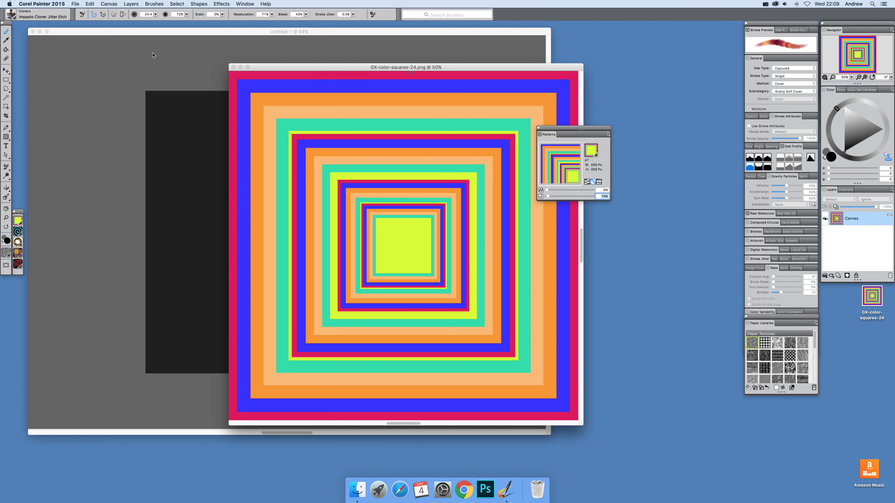
click(192, 33)
mouse_move(373, 36)
mouse_down()
mouse_move(347, 47)
mouse_move(333, 42)
mouse_move(369, 47)
mouse_up()
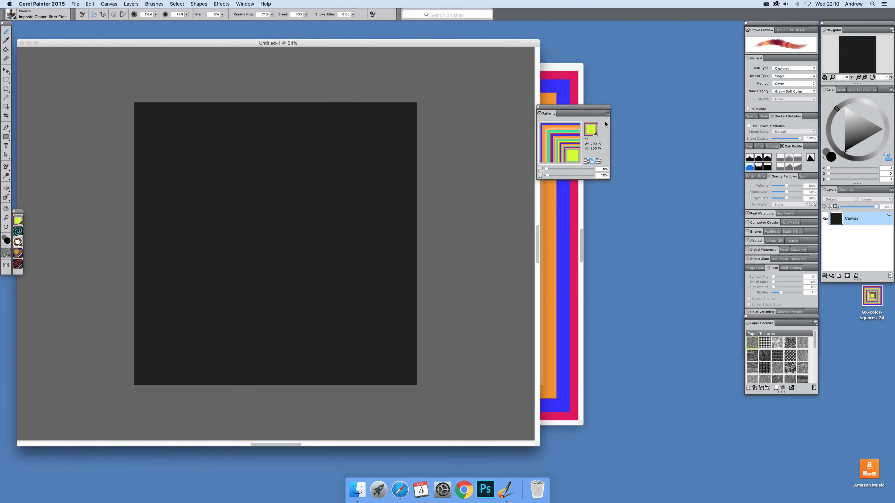
drag(558, 109, 490, 129)
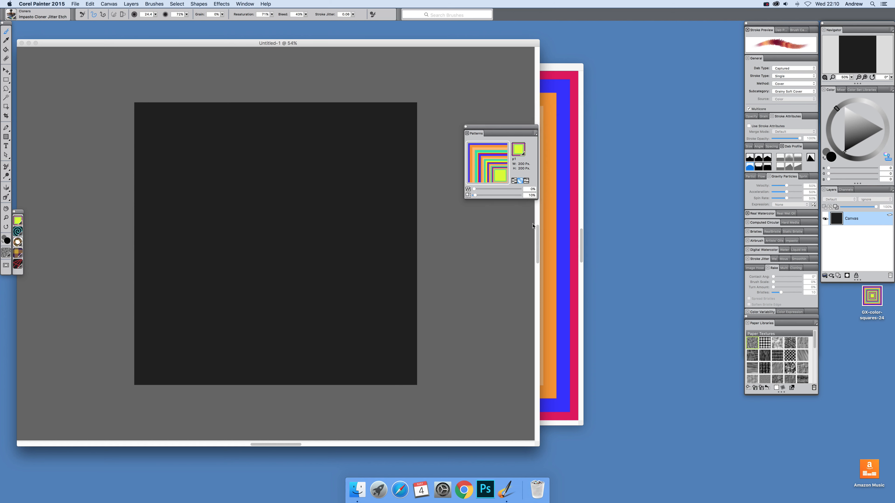
Step: Fill the Untitled-1 canvas with the p1 pattern in rectangular tiling at 100% opacity
click(513, 182)
click(90, 4)
click(102, 93)
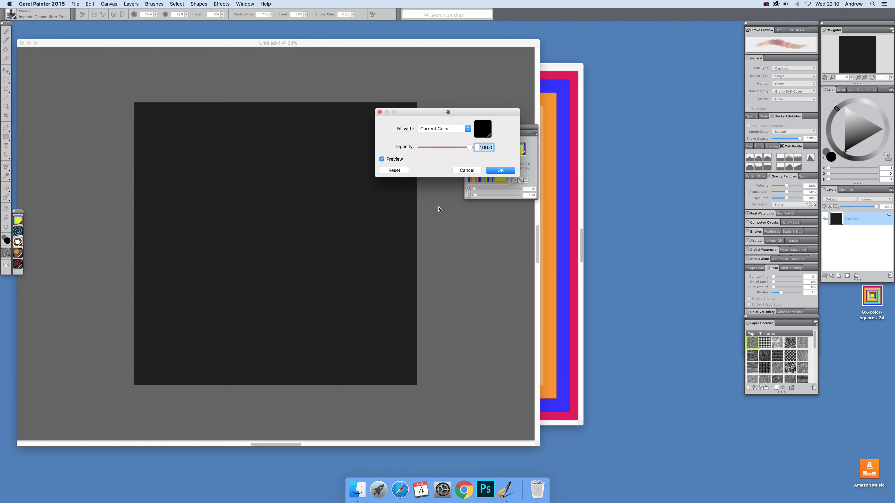
click(444, 128)
click(428, 141)
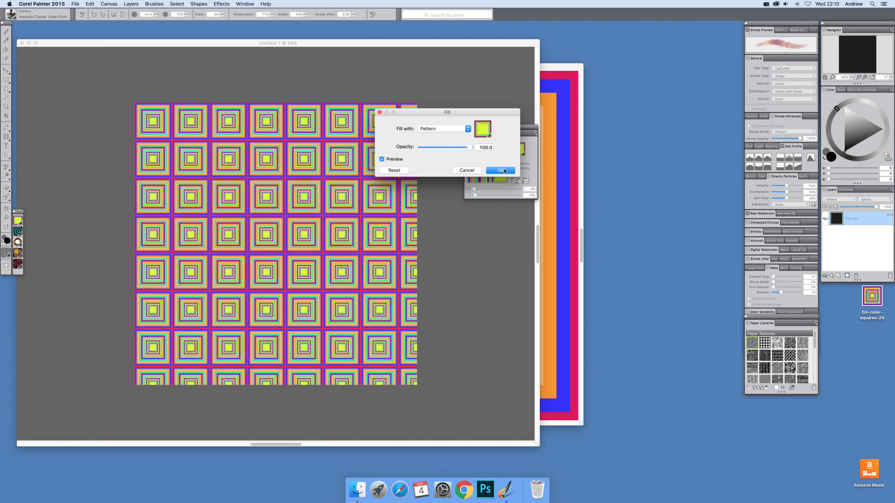
click(500, 170)
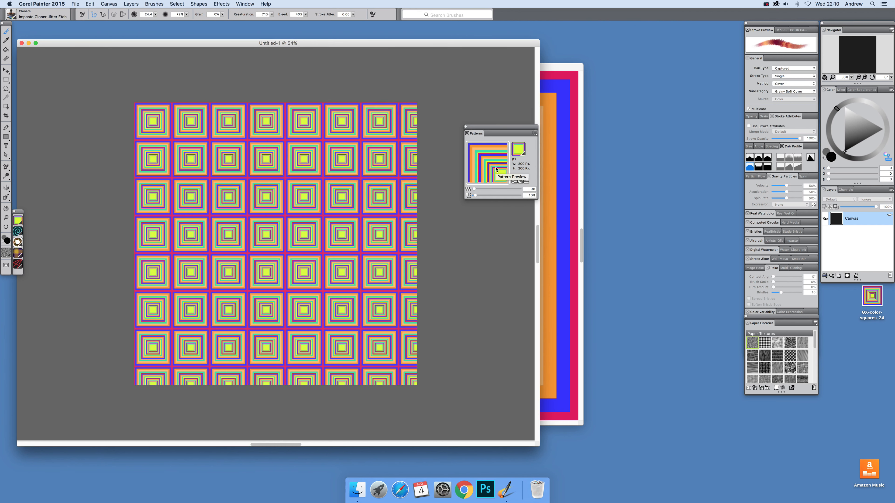
Step: Apply a surface texture to the patterned canvas using original luminance, with amount 163% and softness 7.98
click(222, 4)
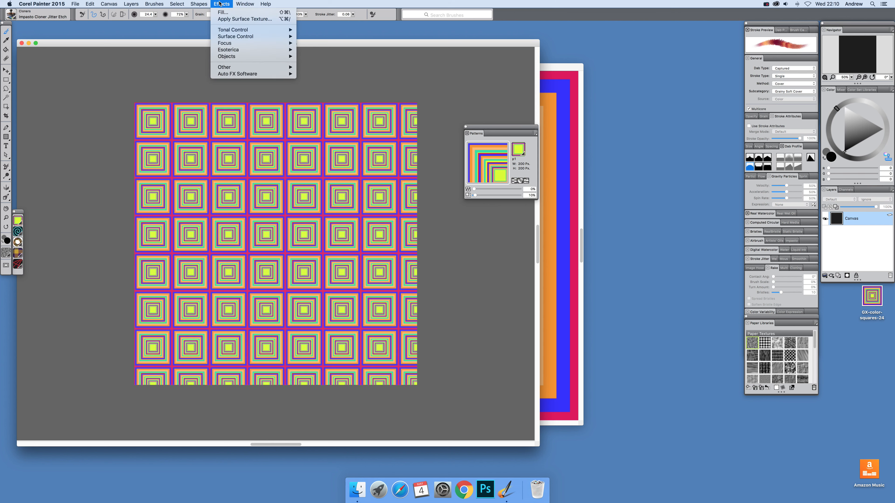
click(245, 20)
click(445, 81)
click(444, 100)
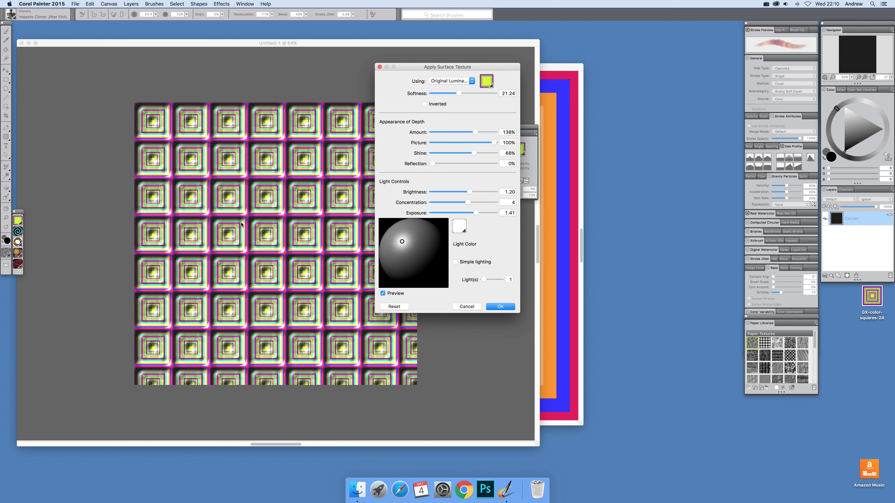
drag(437, 77, 531, 91)
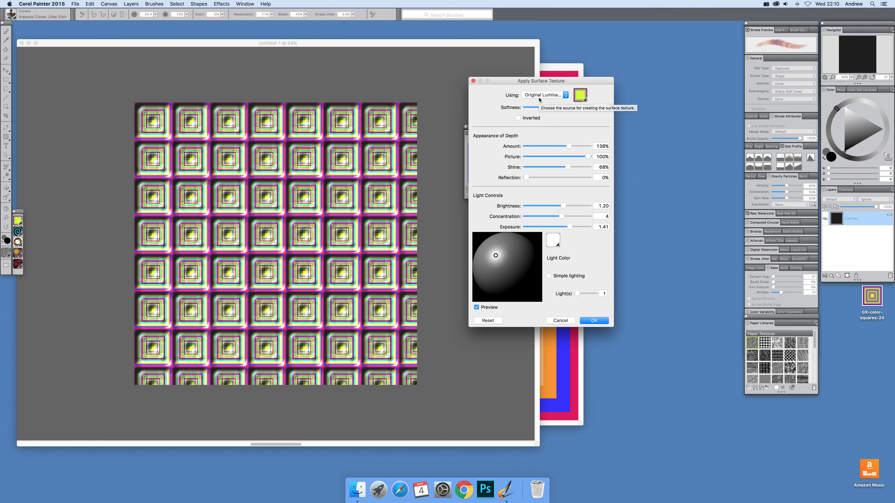
mouse_move(568, 146)
mouse_down()
mouse_move(546, 147)
mouse_move(576, 147)
mouse_up()
drag(552, 107, 533, 108)
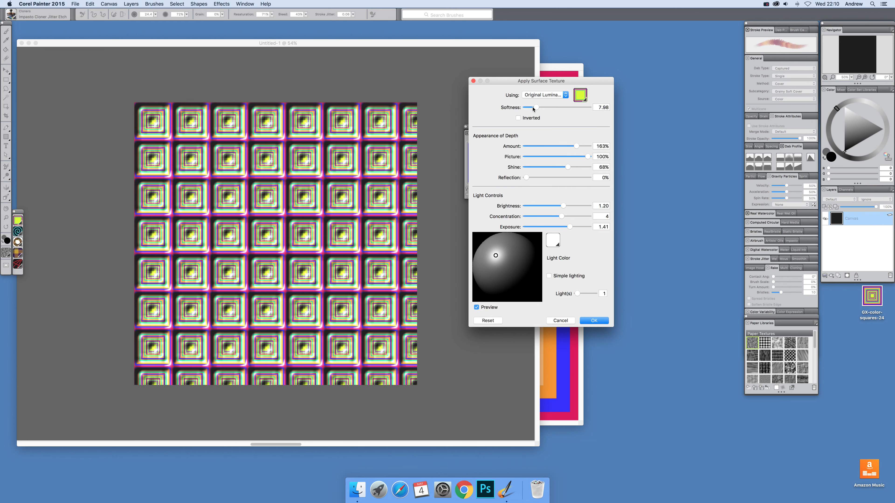
click(599, 321)
Step: Undo the surface texture and the pattern fill on the Untitled-1 canvas
click(89, 4)
click(98, 13)
click(89, 4)
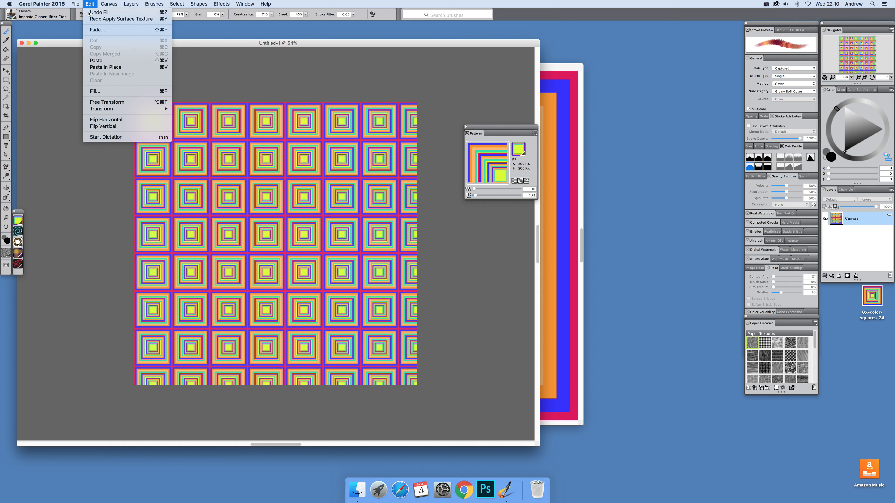
click(89, 13)
Step: Switch the p1 pattern to the horizontal type and set its offset to 50%
drag(489, 129, 506, 137)
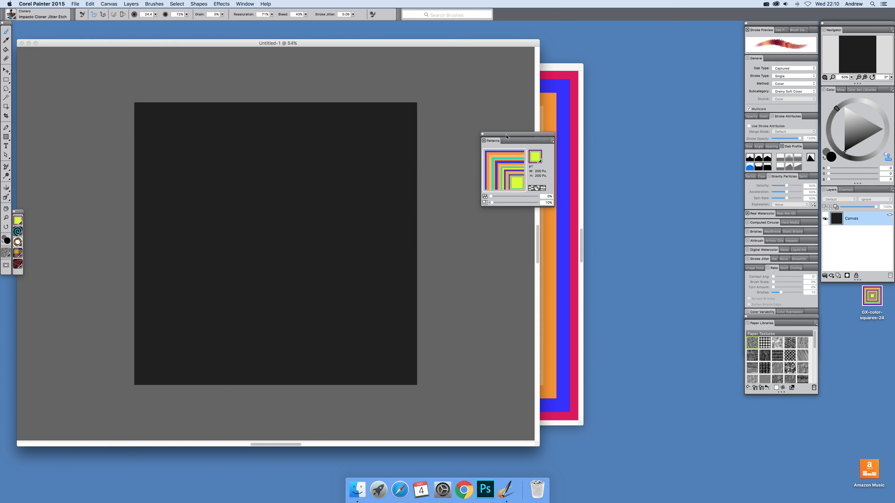
click(537, 189)
click(551, 194)
text(50)
key(Return)
Step: Fill the Untitled-1 canvas with the horizontally shifted p1 pattern at 100% opacity
click(90, 4)
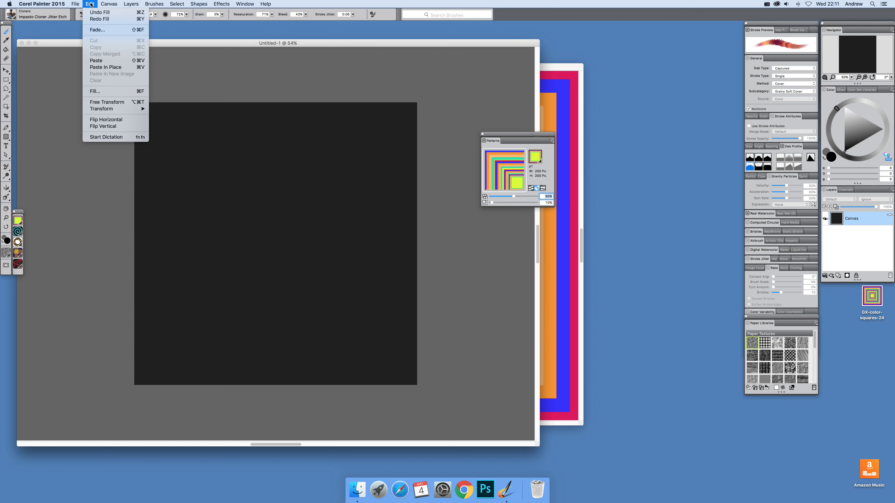
click(94, 92)
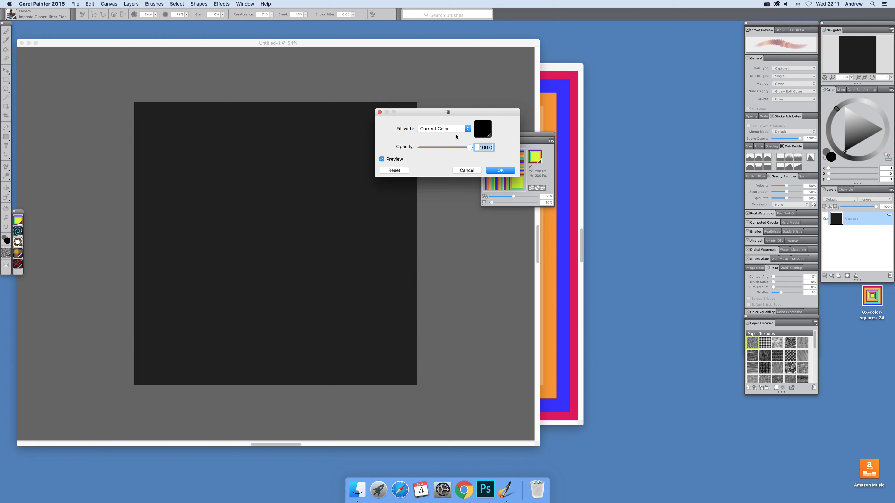
click(452, 130)
click(438, 141)
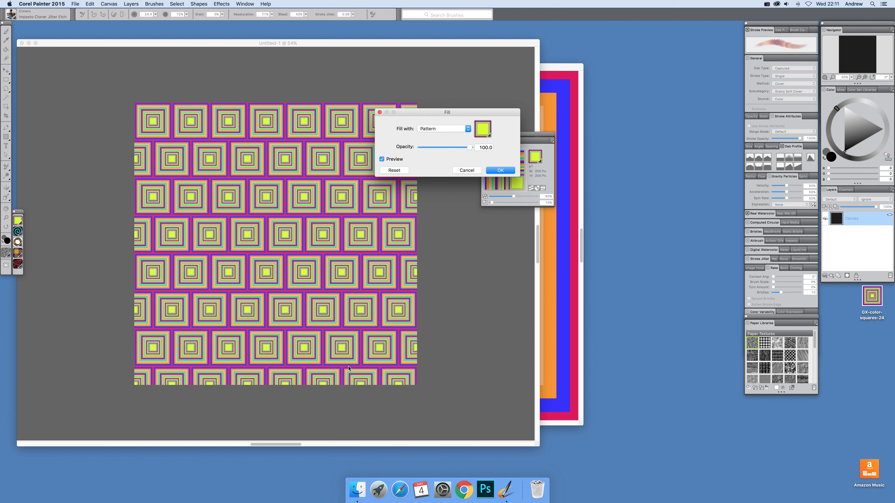
drag(445, 113, 531, 82)
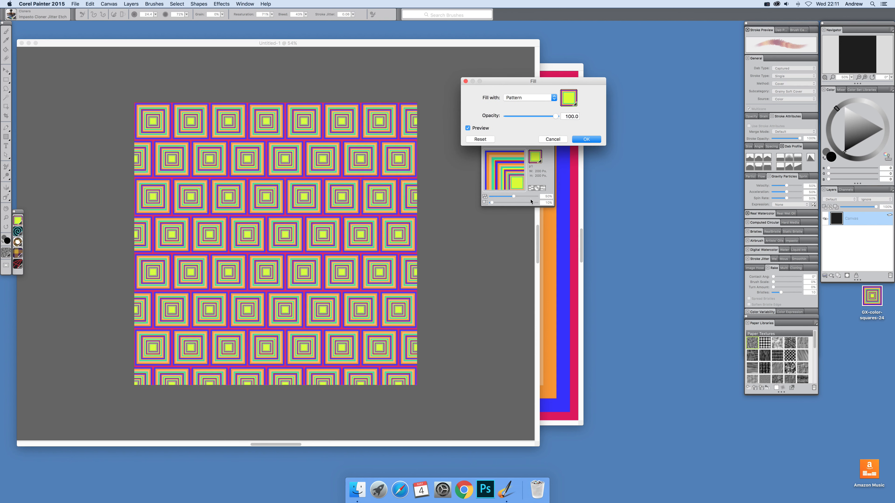
click(593, 138)
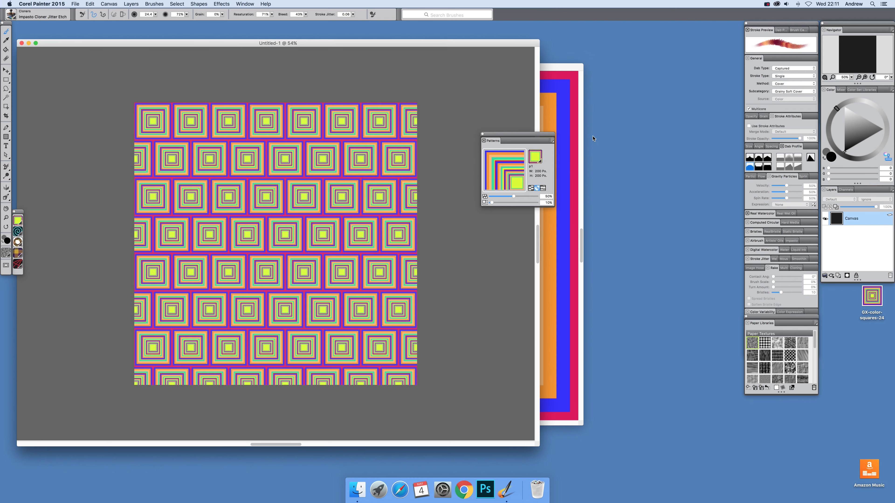
Step: Preview the surface texture on the brick-like pattern fill without applying it, with the Patterns panel moved aside
drag(500, 137, 566, 158)
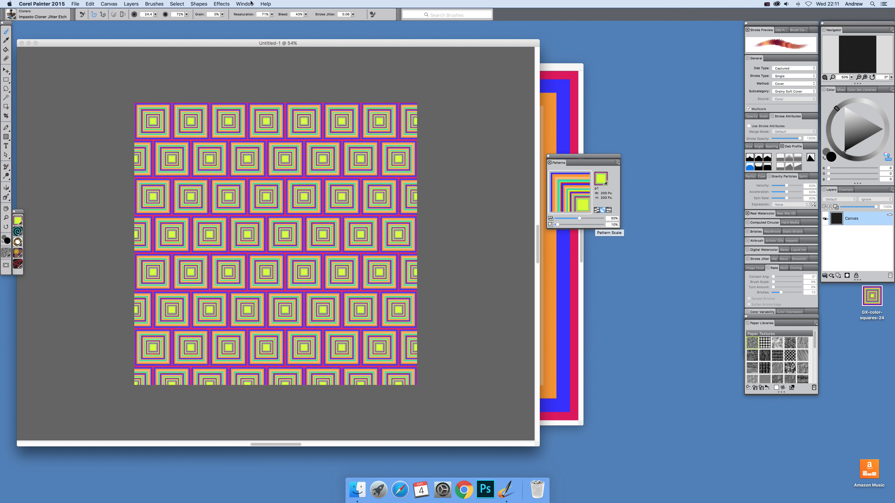
click(221, 4)
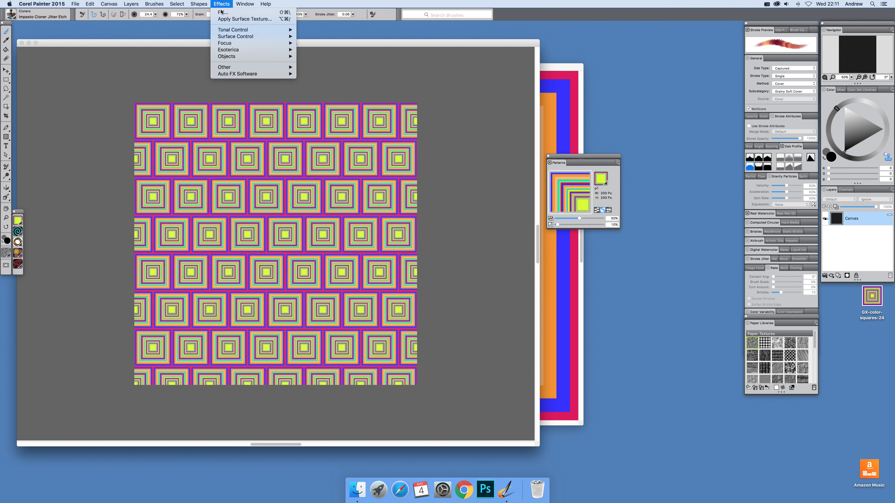
click(244, 19)
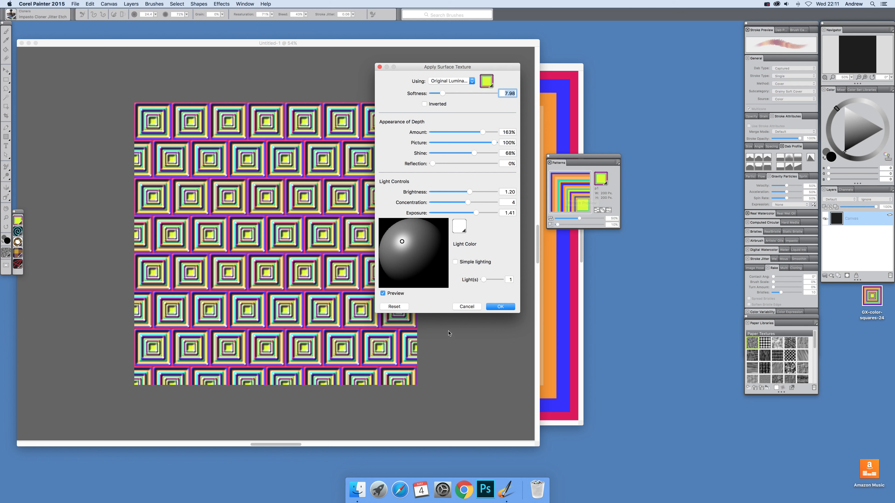
click(472, 308)
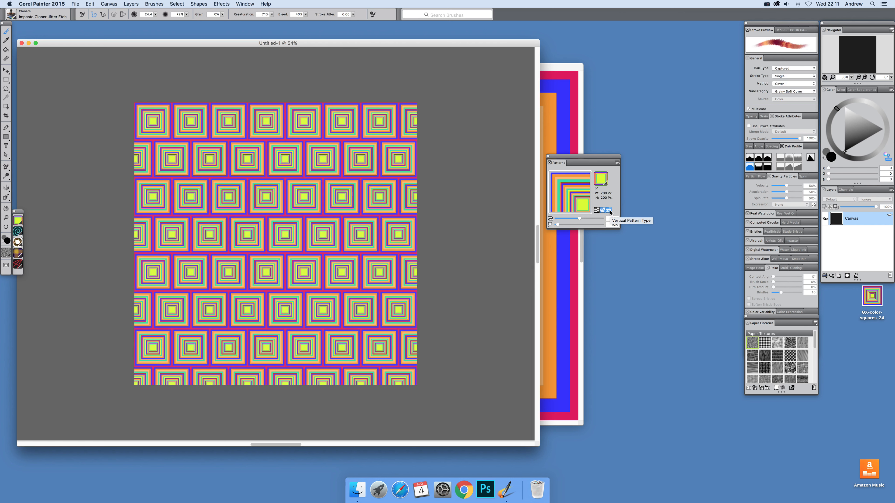
Step: Set the pattern offset to 20% and refill the Untitled-1 canvas with the pattern at 100% opacity
click(607, 218)
text(20)
key(Return)
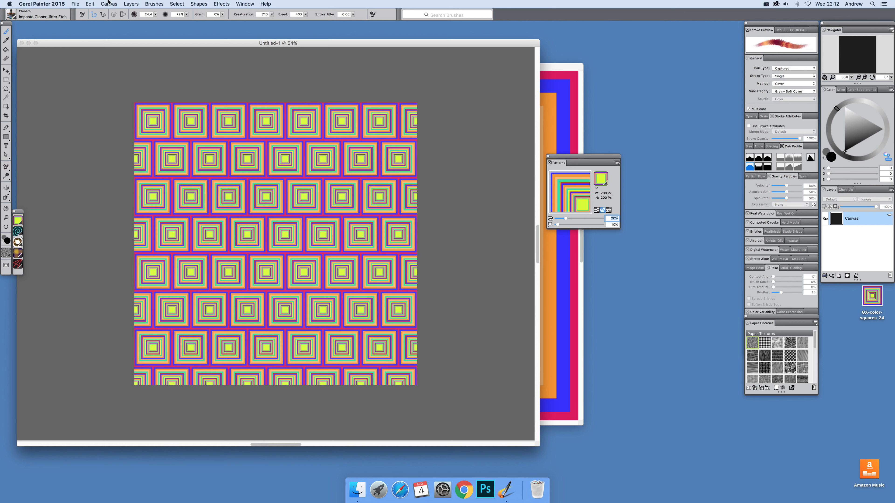
click(90, 4)
click(106, 91)
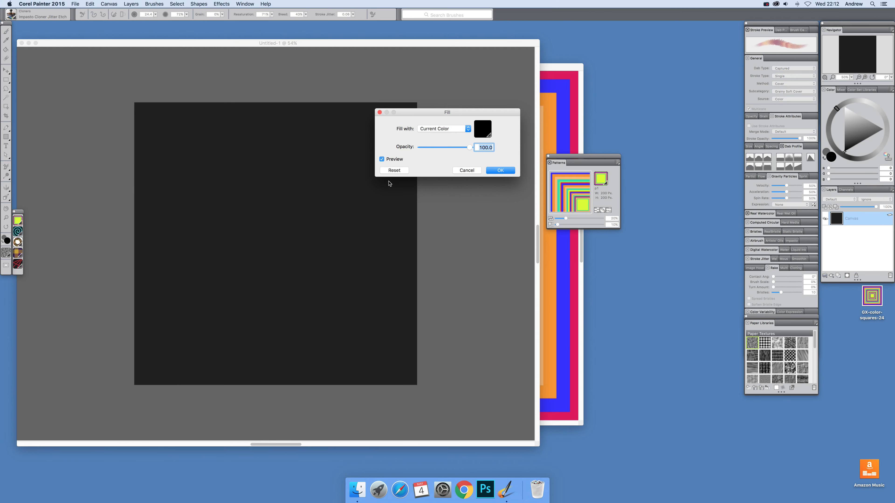
click(441, 129)
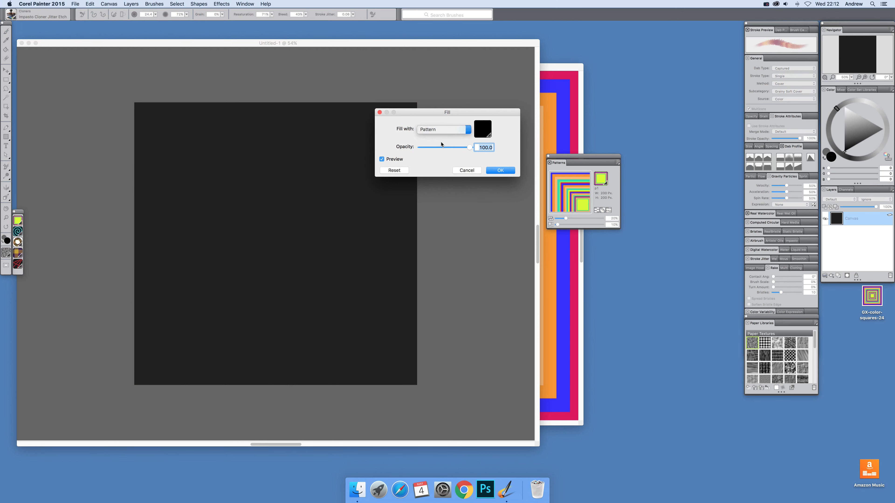
click(437, 135)
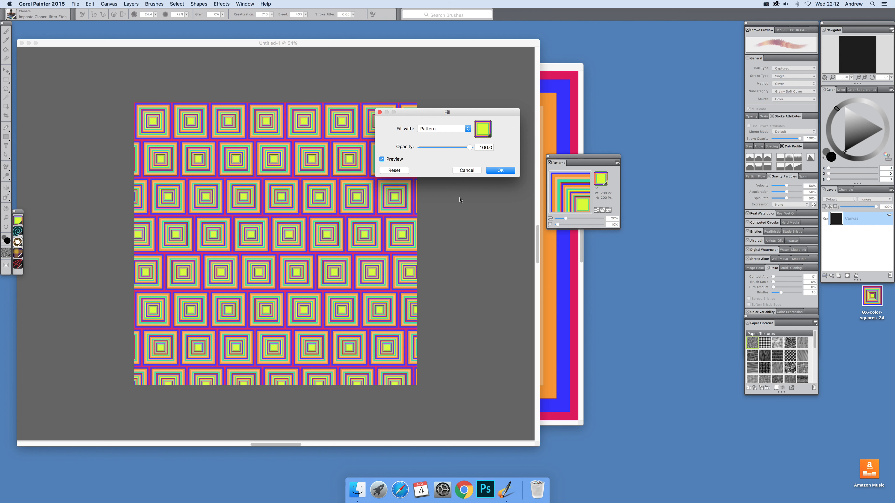
click(499, 171)
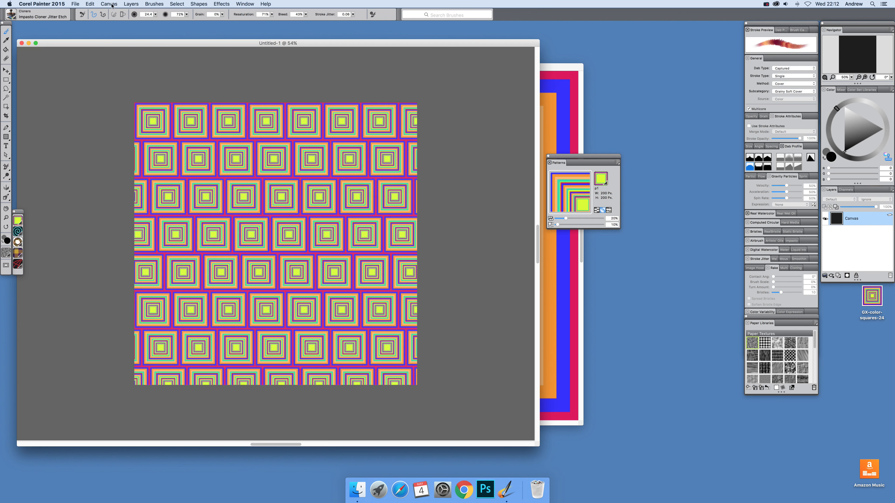